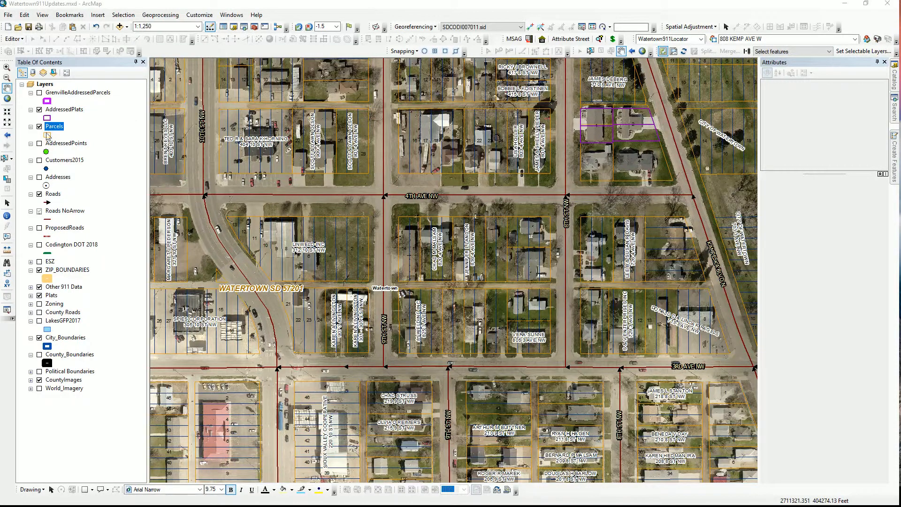
# Step: Make Parcels the only selectable layer
pyautogui.click(53, 128)
pyautogui.rightClick(53, 128)
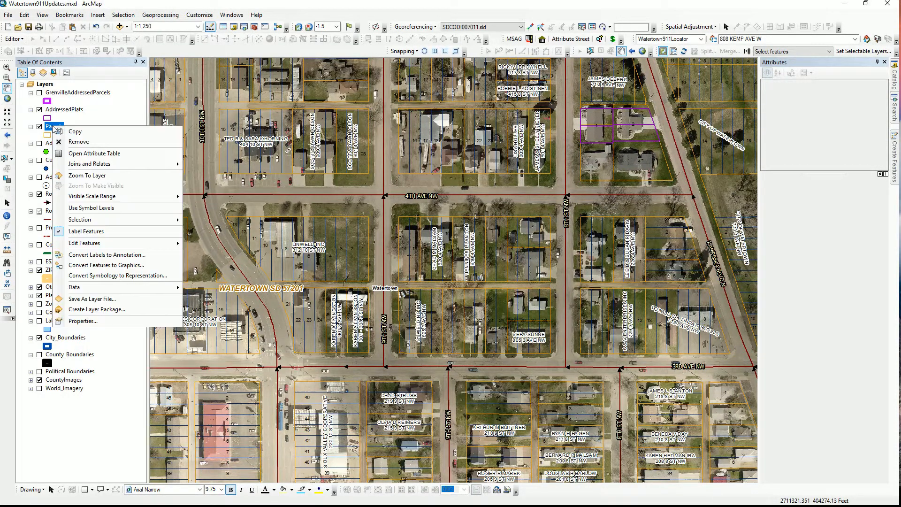
pyautogui.moveTo(83, 224)
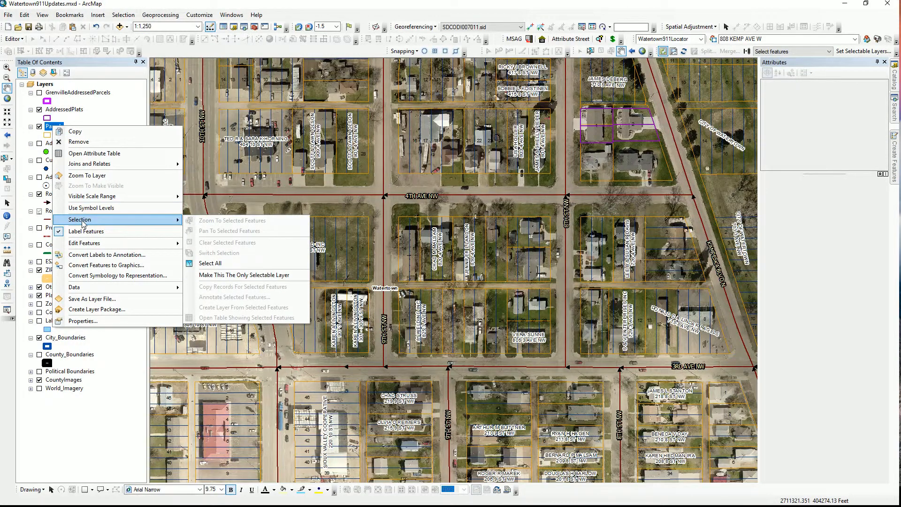
pyautogui.click(226, 275)
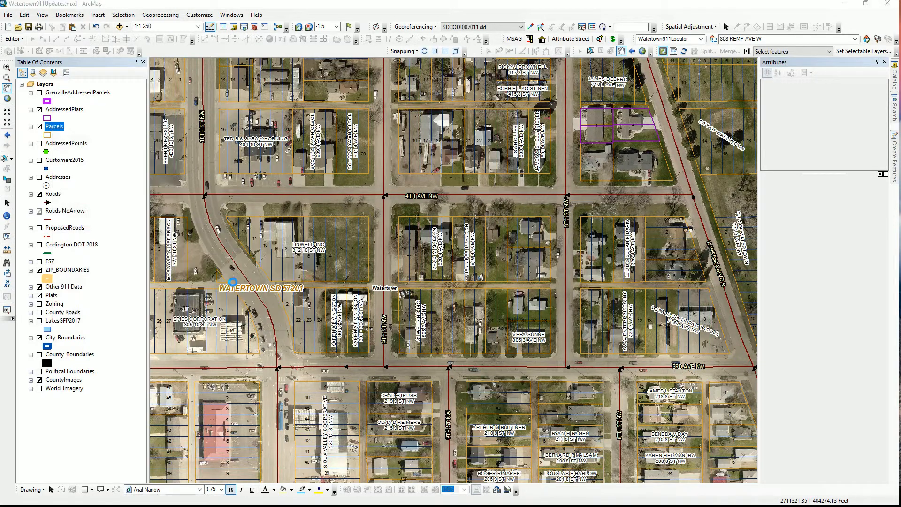
# Step: Select the subject parcel just south of 4th Ave NW with the Select Features tool
pyautogui.click(5, 159)
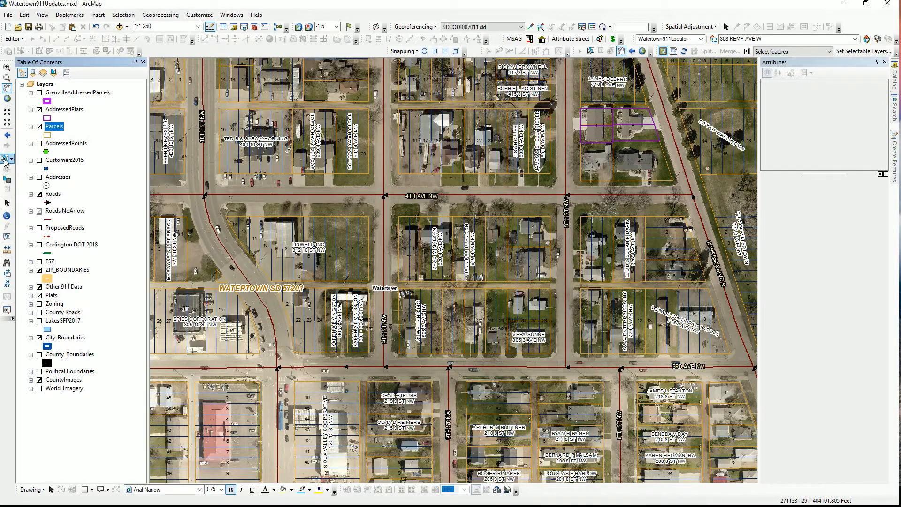
pyautogui.click(442, 252)
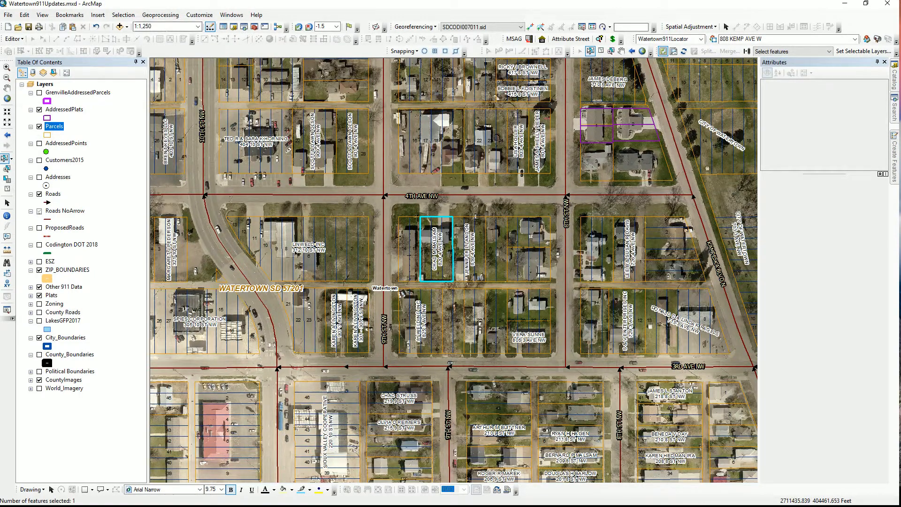
pyautogui.click(123, 16)
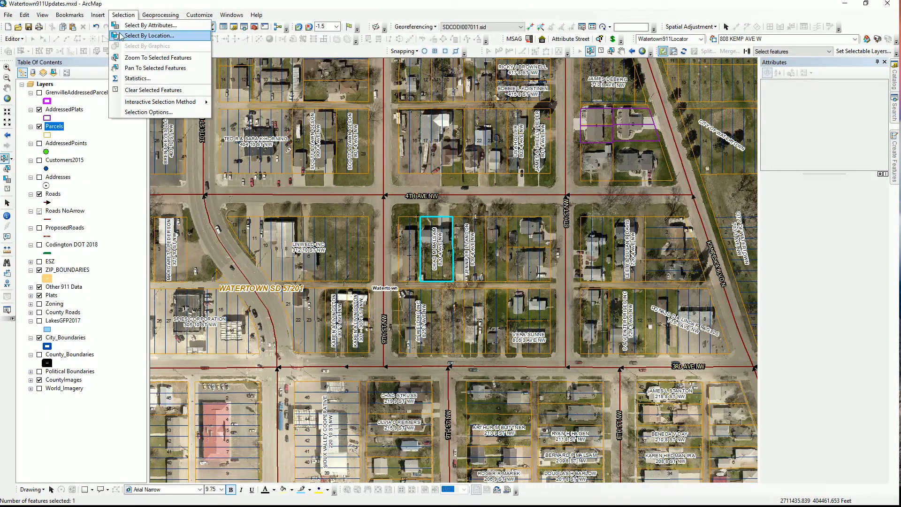
# Step: Select Parcels within 500 feet of the selected parcel by location, then zoom to the 66 selected features
pyautogui.click(121, 36)
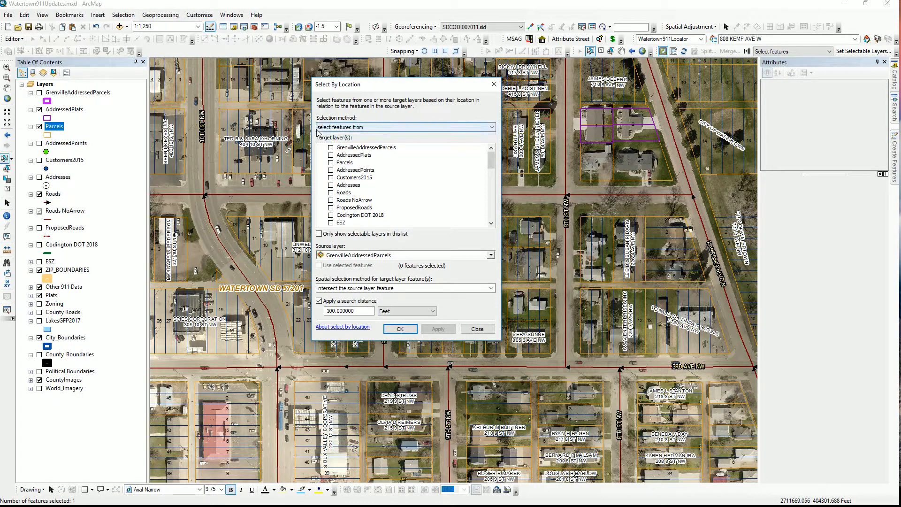
pyautogui.click(330, 162)
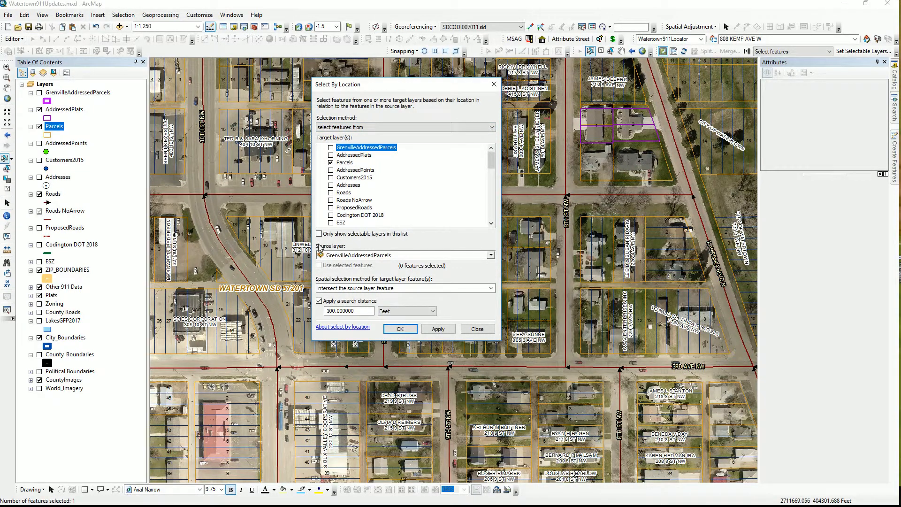
pyautogui.click(341, 257)
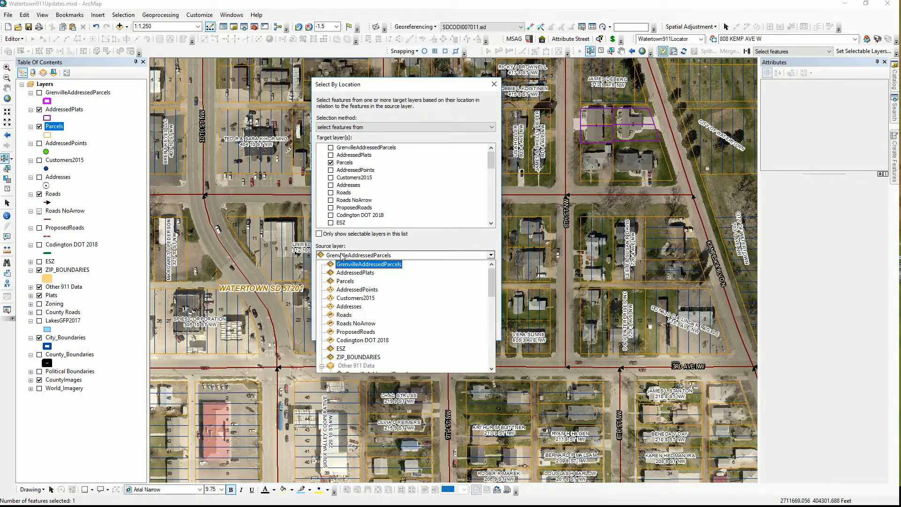
pyautogui.click(345, 281)
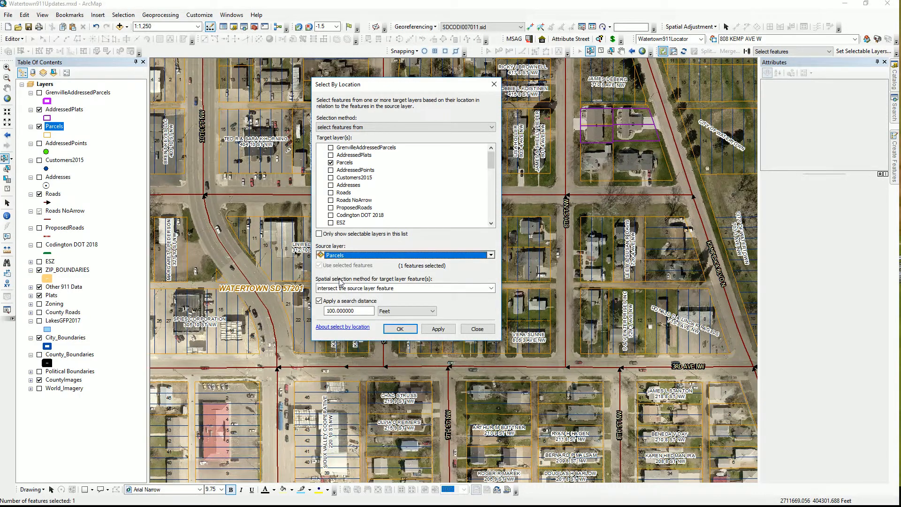
pyautogui.click(319, 265)
pyautogui.moveTo(358, 312); pyautogui.dragTo(321, 312)
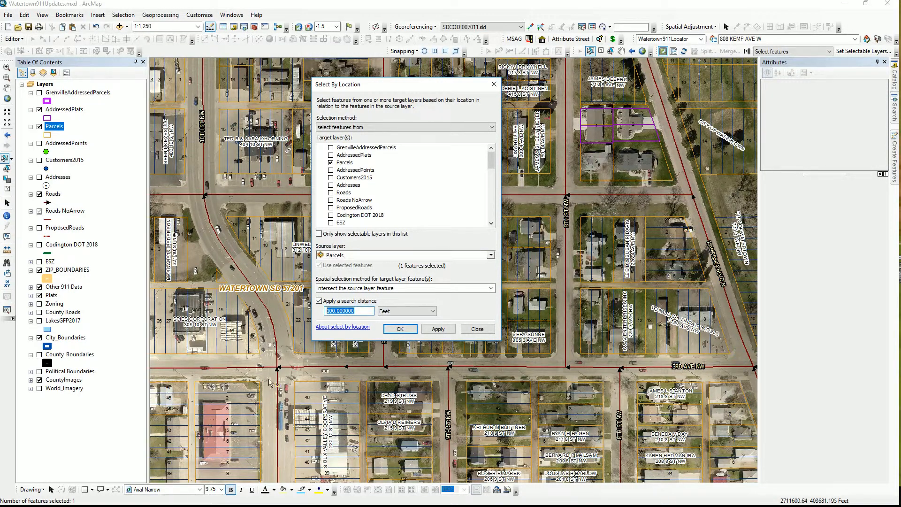
pyautogui.write('500')
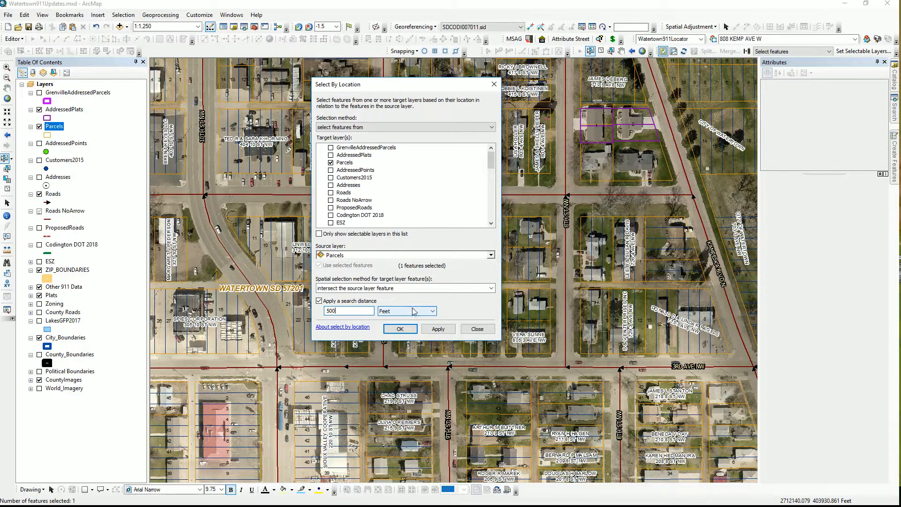
pyautogui.click(433, 311)
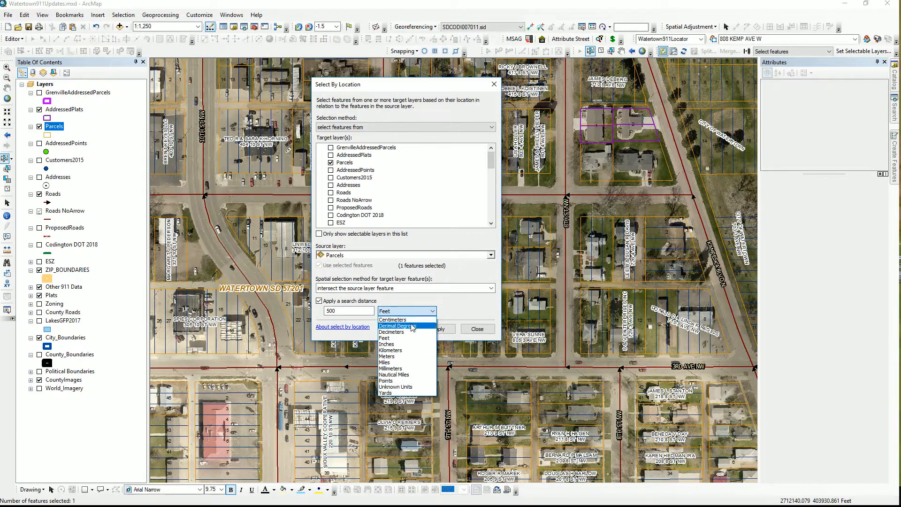
pyautogui.click(412, 340)
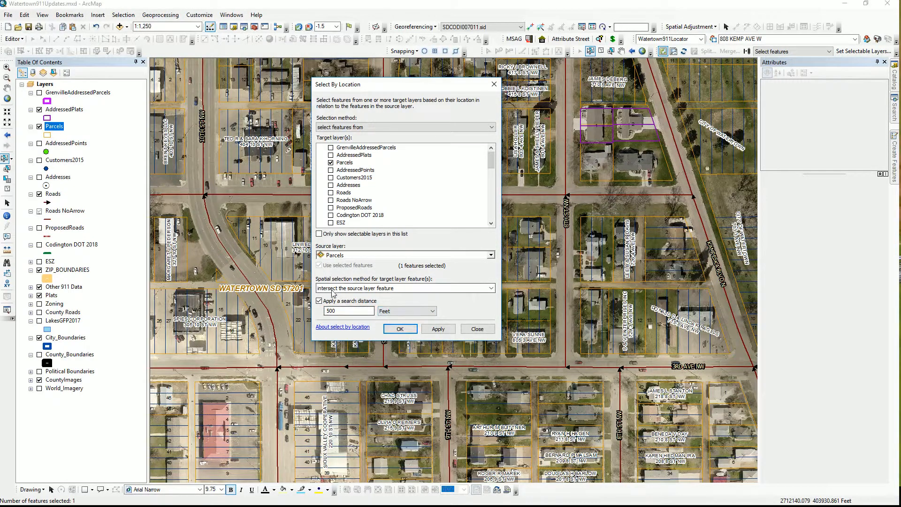
pyautogui.click(438, 330)
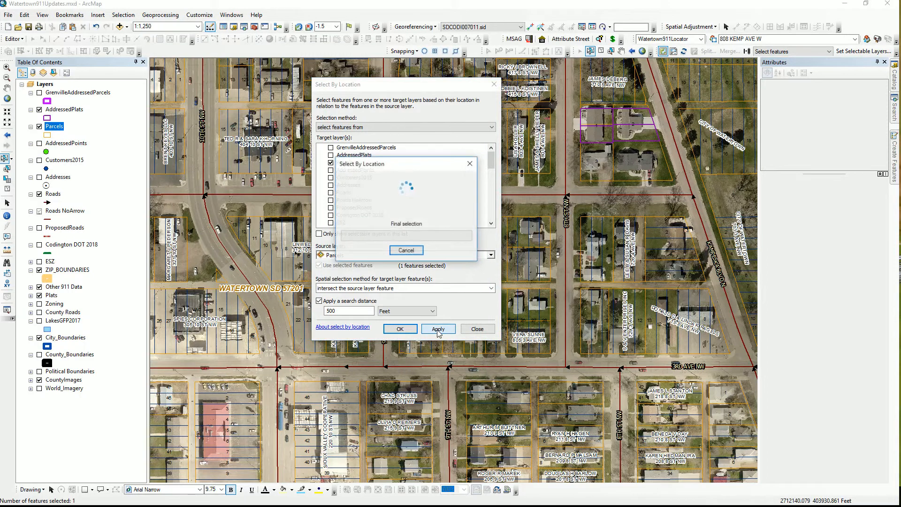
pyautogui.click(478, 329)
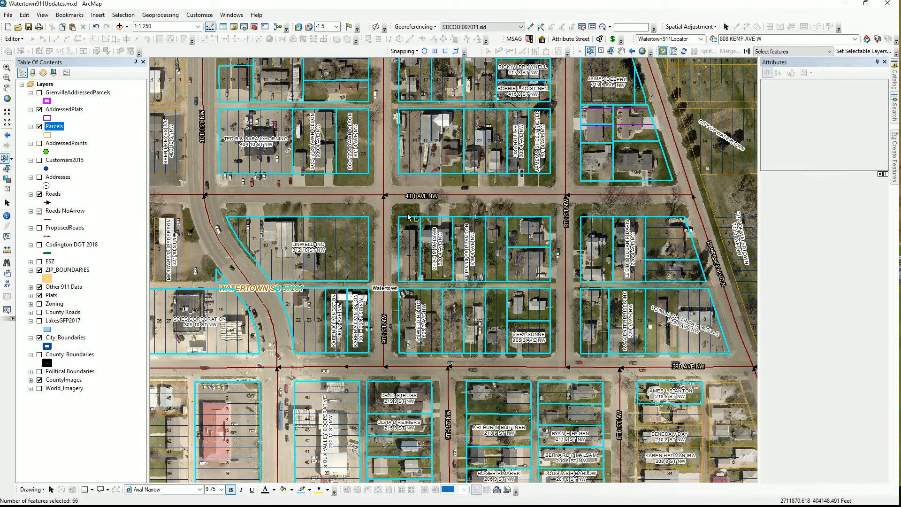
pyautogui.click(7, 169)
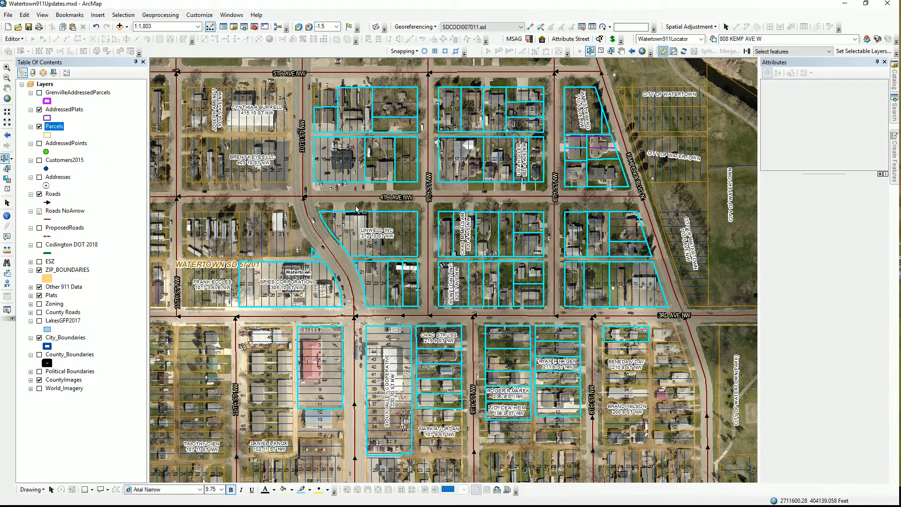
# Step: Open the Parcels attribute table with 66 records selected and launch the Report Wizard from it
pyautogui.rightClick(54, 128)
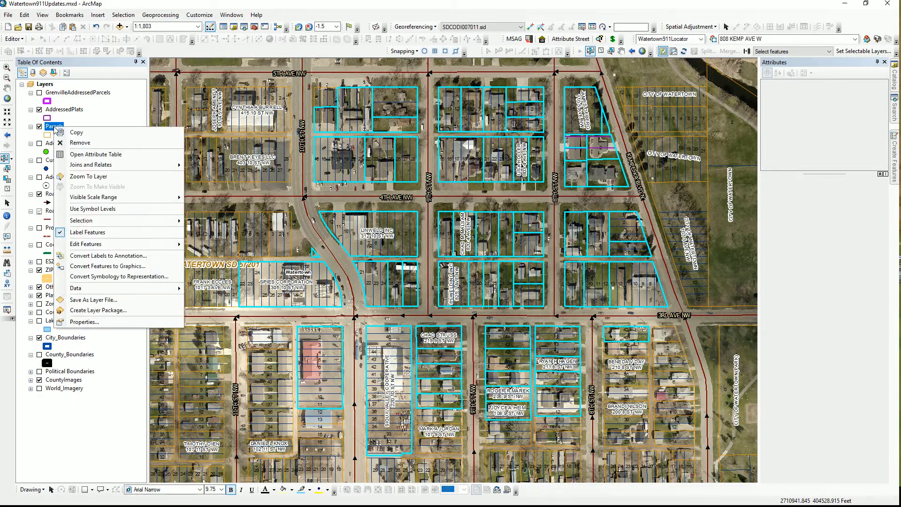
pyautogui.click(73, 155)
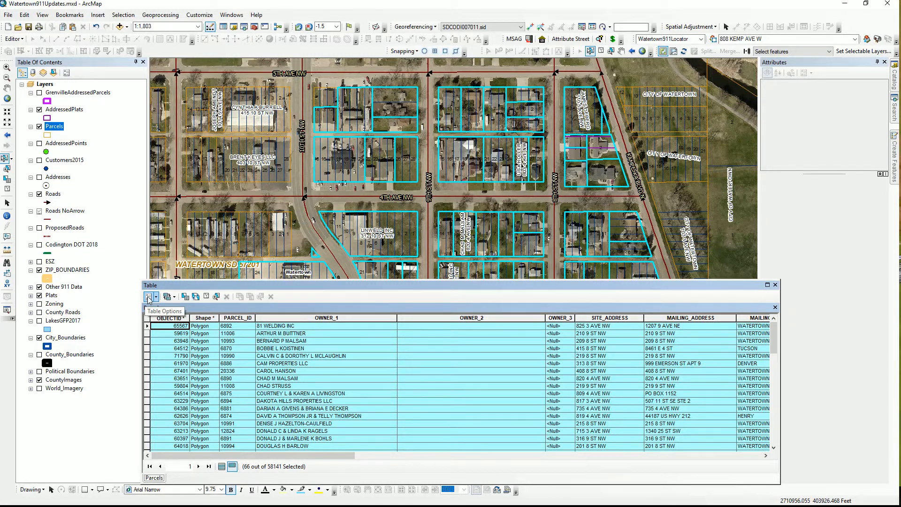
pyautogui.click(149, 298)
pyautogui.moveTo(170, 274)
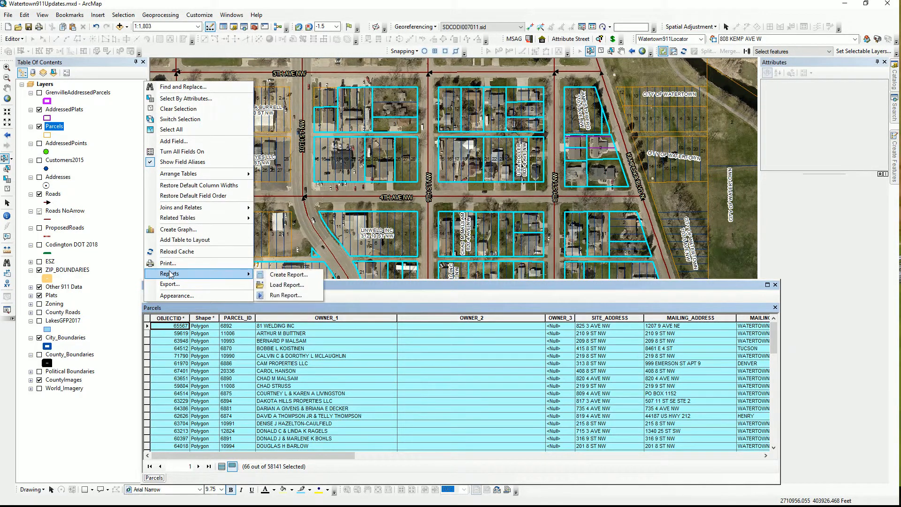
pyautogui.click(289, 275)
pyautogui.moveTo(432, 301); pyautogui.dragTo(470, 133)
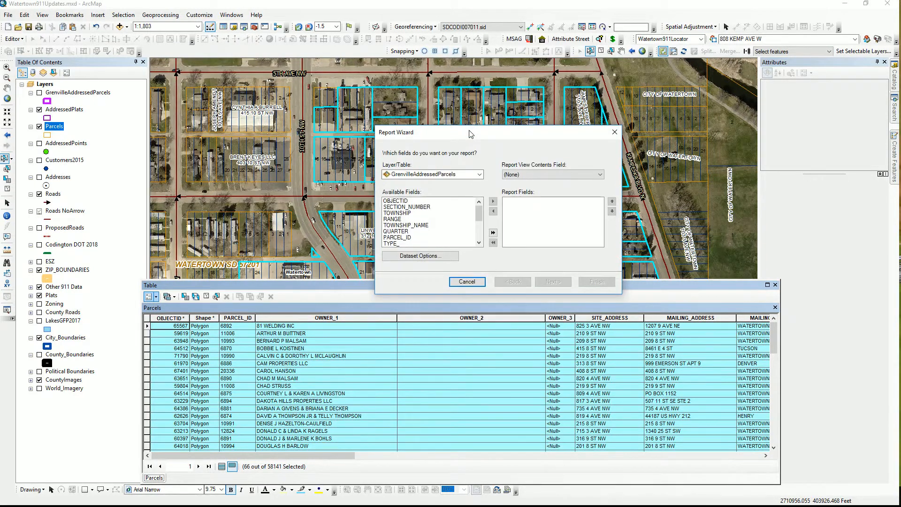
# Step: Base the report on the Parcels layer, using only the selected features
pyautogui.click(424, 177)
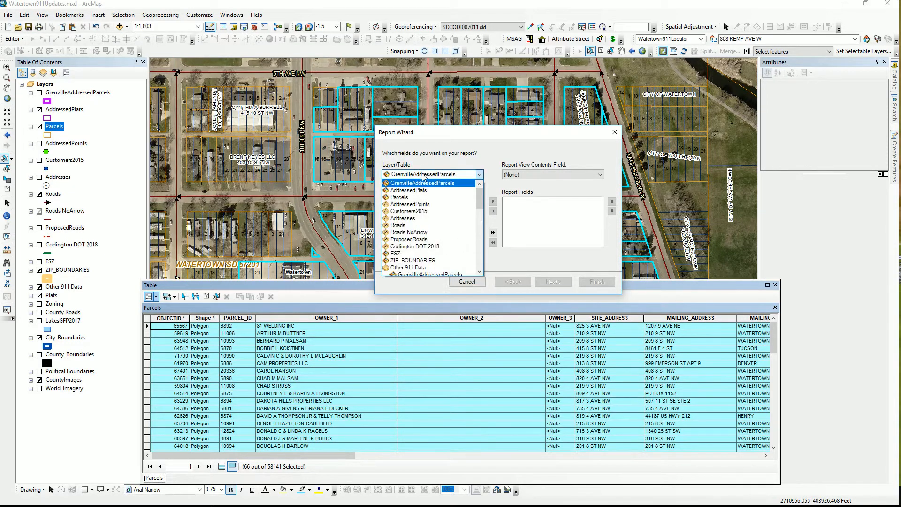
pyautogui.click(408, 197)
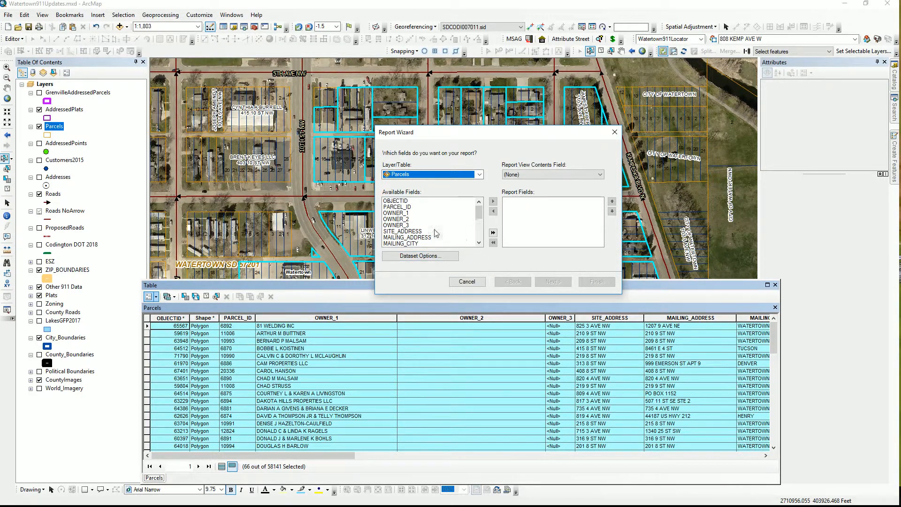
pyautogui.click(415, 258)
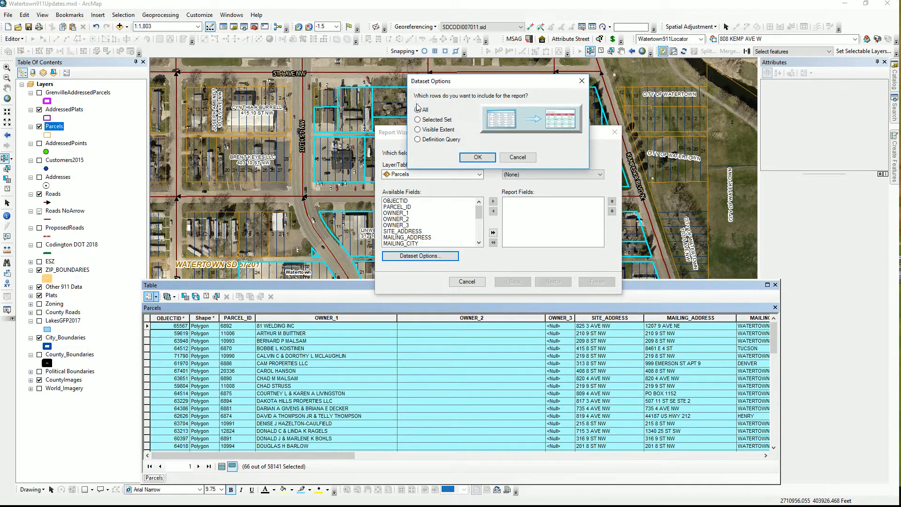
pyautogui.click(418, 120)
pyautogui.click(472, 159)
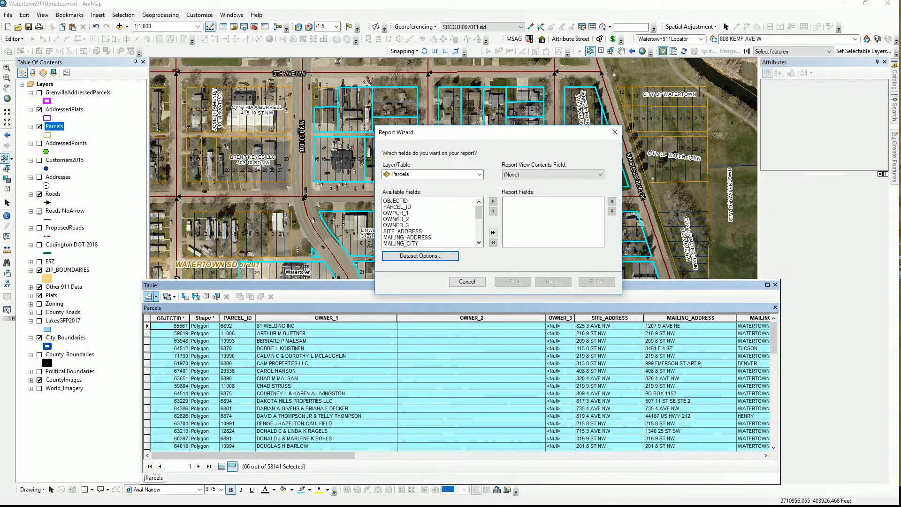
# Step: Add OWNER_1, MAILING_ADDRESS, MAILING_CITY, MAILING_STATE and MAILING_ZIP as report fields
pyautogui.click(397, 213)
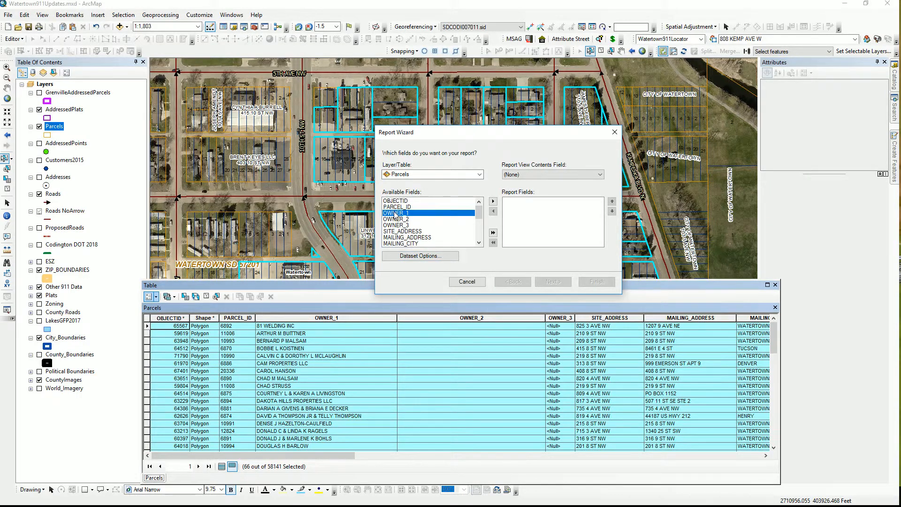
pyautogui.click(493, 202)
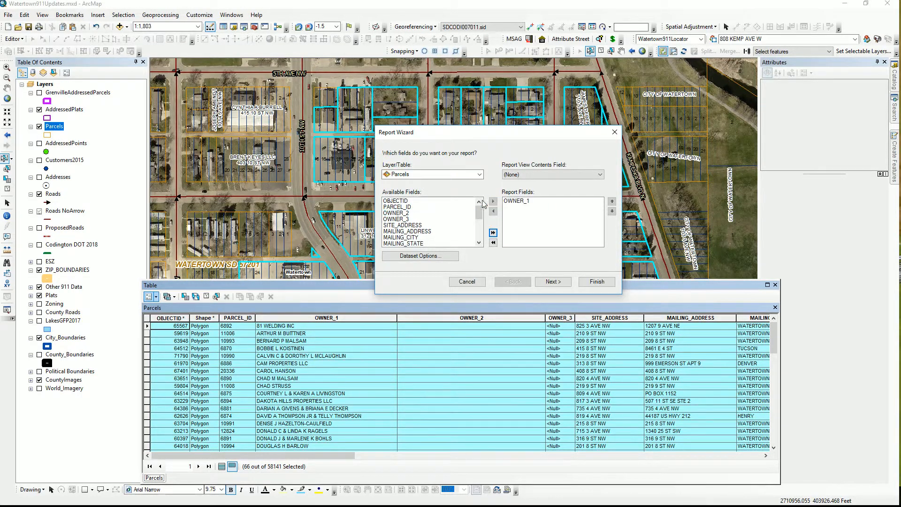
pyautogui.click(398, 231)
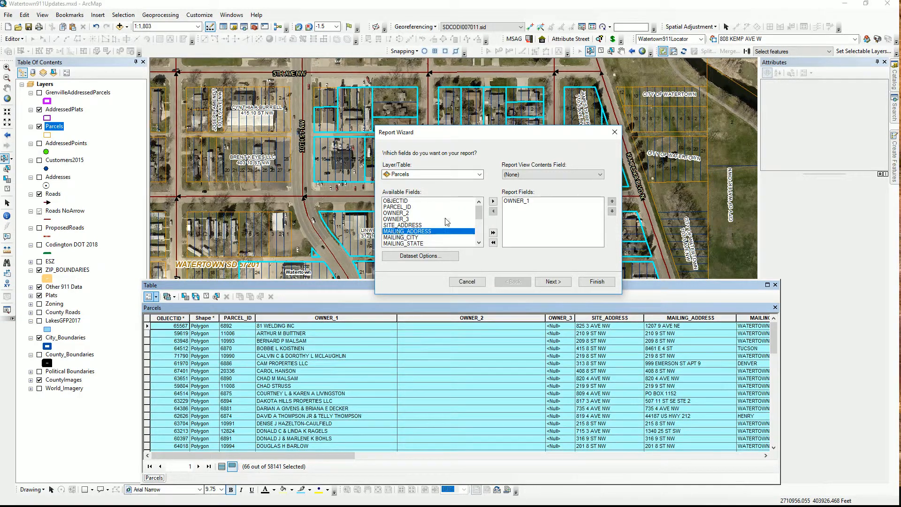
pyautogui.click(493, 202)
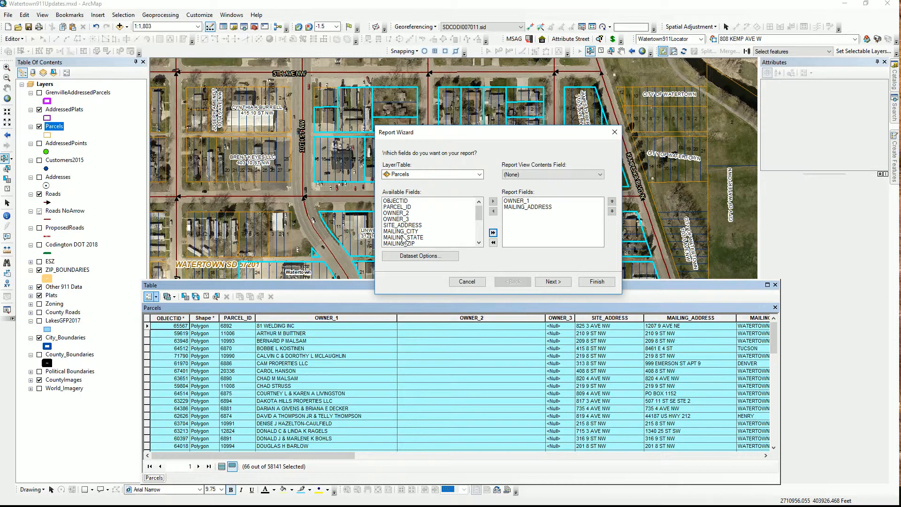
pyautogui.click(403, 232)
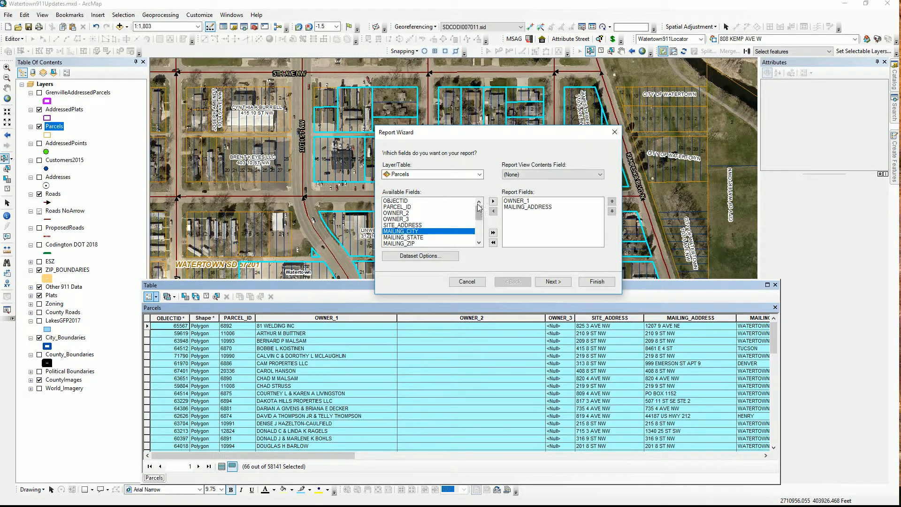
pyautogui.click(493, 202)
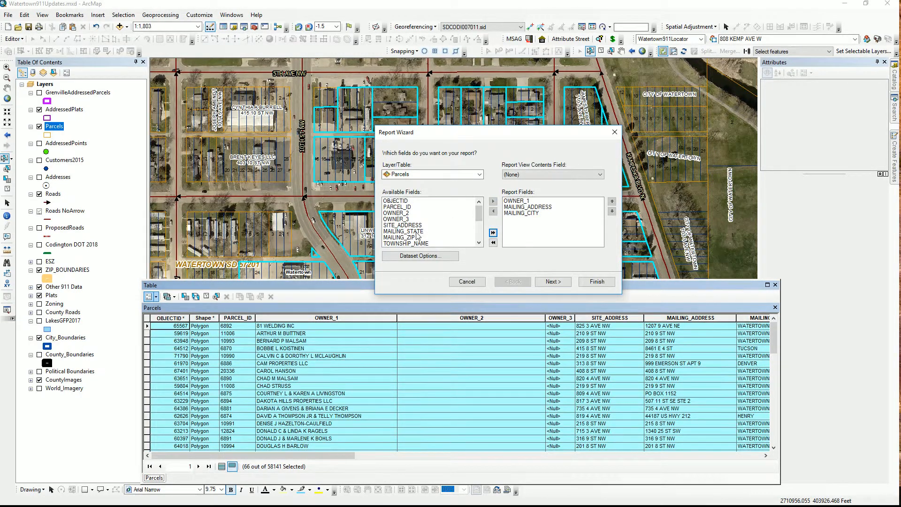
pyautogui.click(403, 232)
pyautogui.click(493, 202)
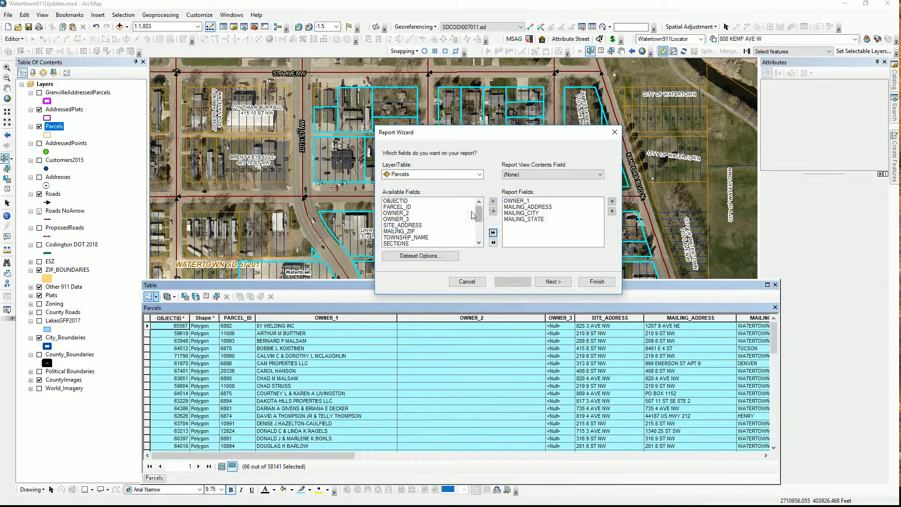
pyautogui.click(404, 231)
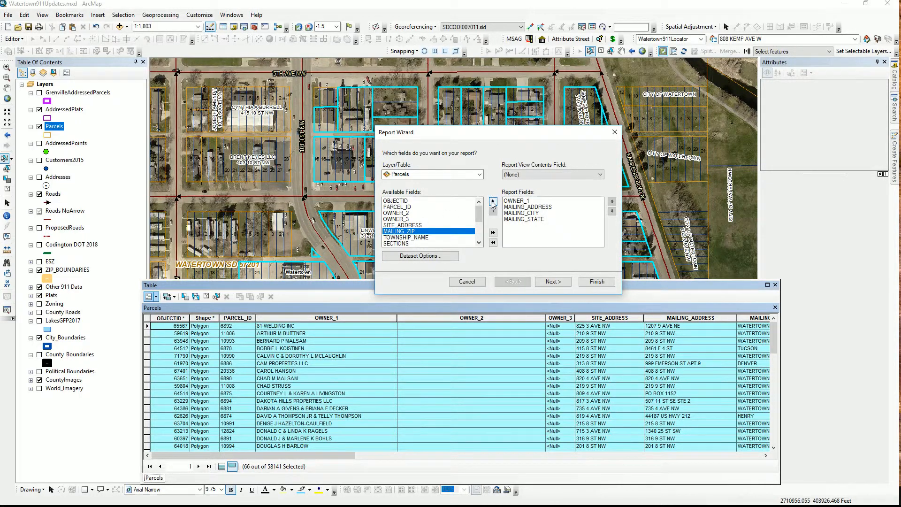
pyautogui.click(493, 202)
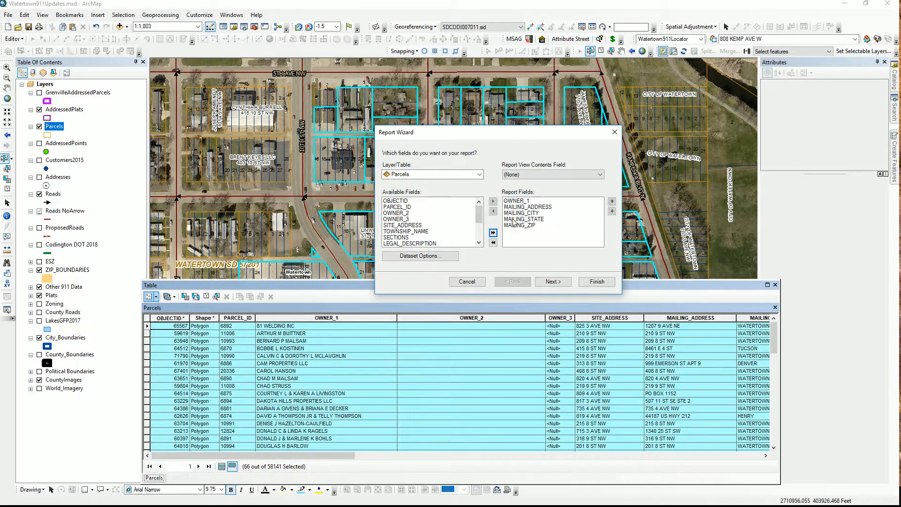
# Step: Keep OWNER_1 first in the report field order
pyautogui.click(516, 201)
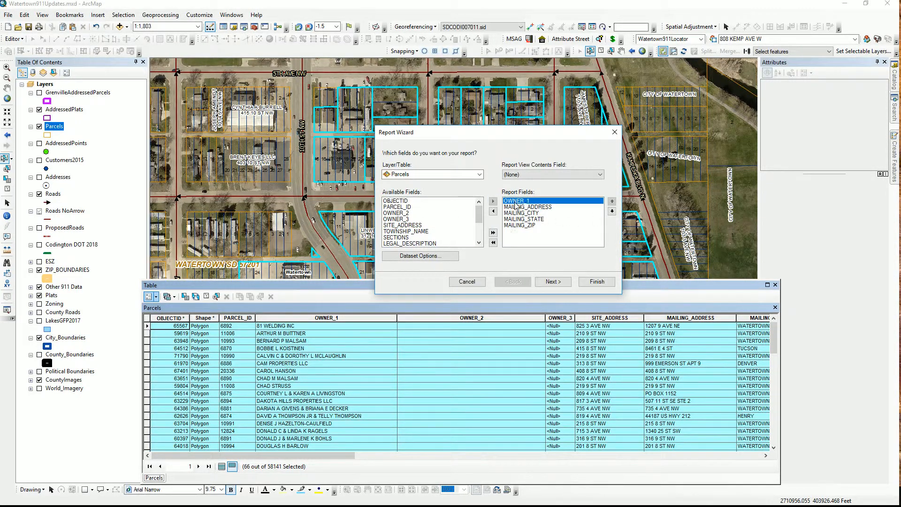
pyautogui.click(612, 212)
pyautogui.click(612, 211)
pyautogui.click(611, 212)
pyautogui.click(611, 202)
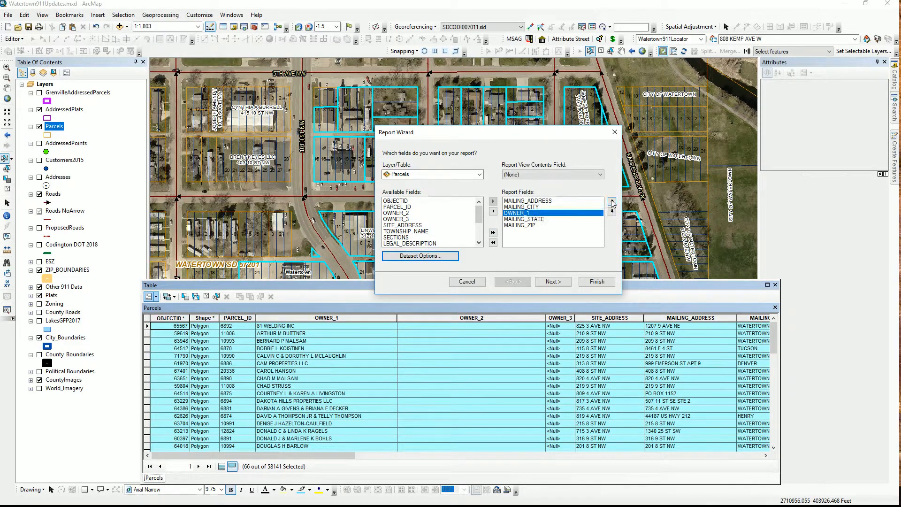
pyautogui.click(612, 202)
pyautogui.click(612, 202)
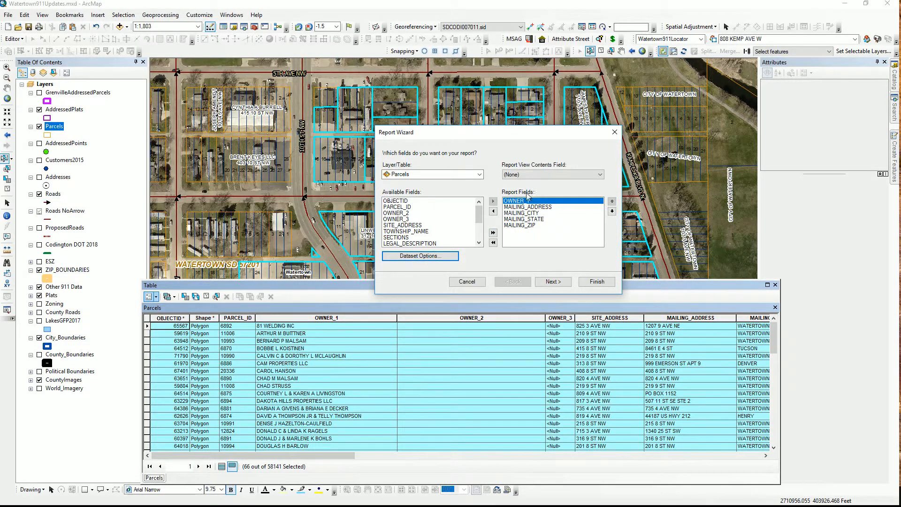
# Step: Skip grouping and sorting and use the Mailing Label layout on Avery 5160 sheets
pyautogui.click(553, 282)
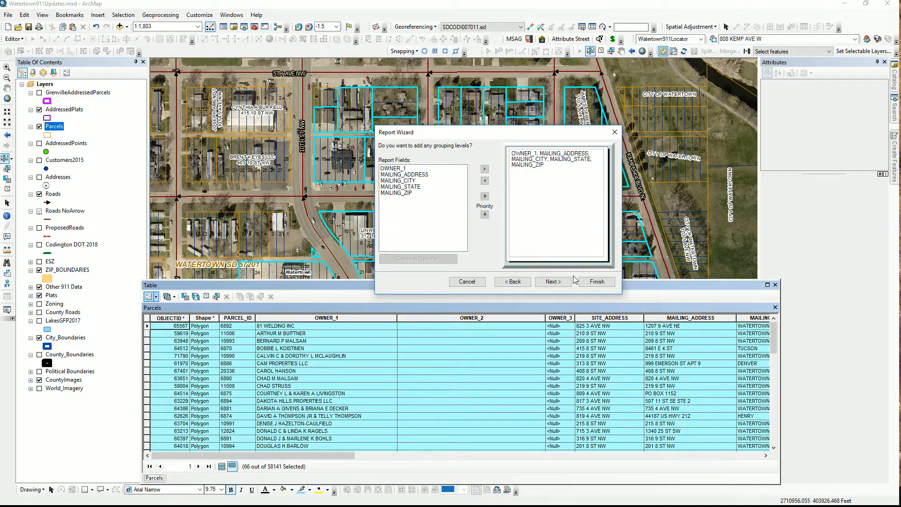
pyautogui.click(553, 283)
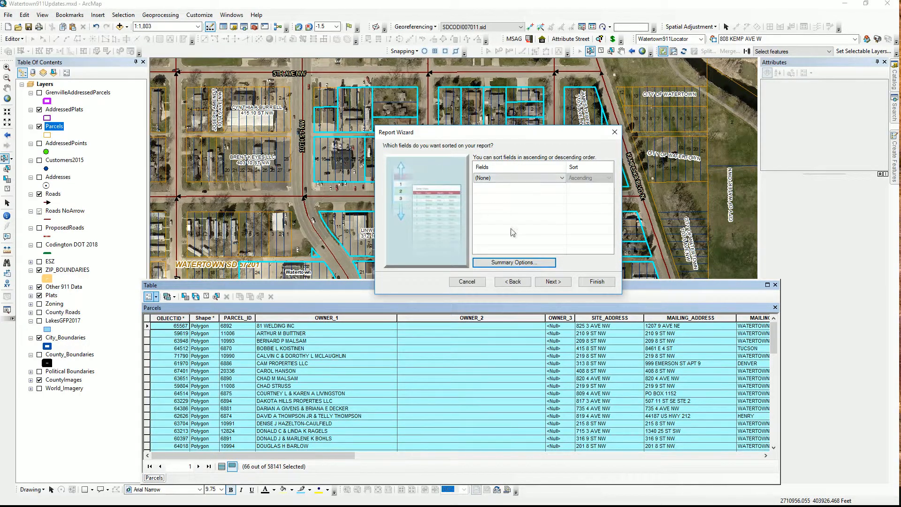
pyautogui.click(556, 283)
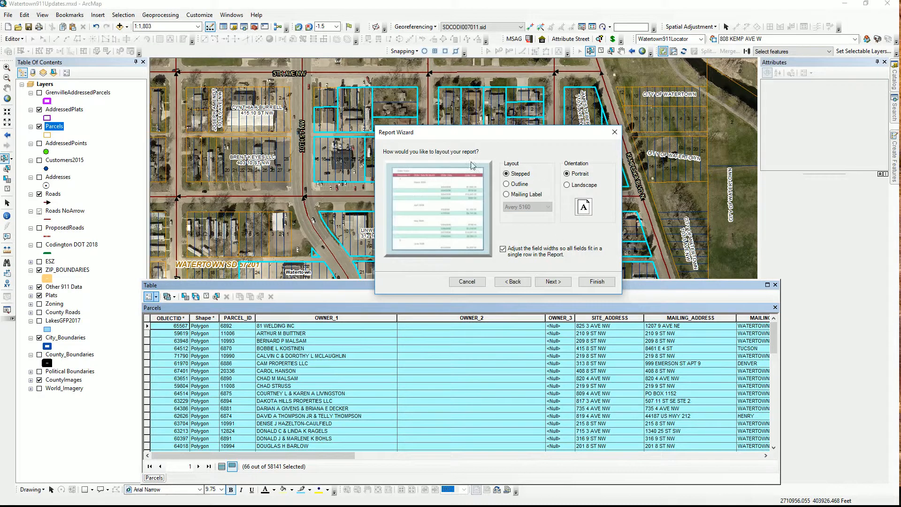
pyautogui.click(506, 194)
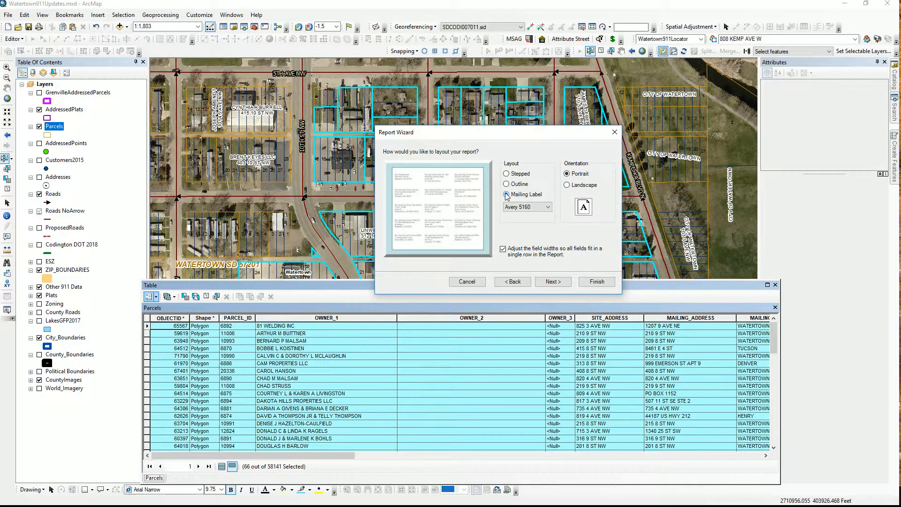
pyautogui.click(549, 207)
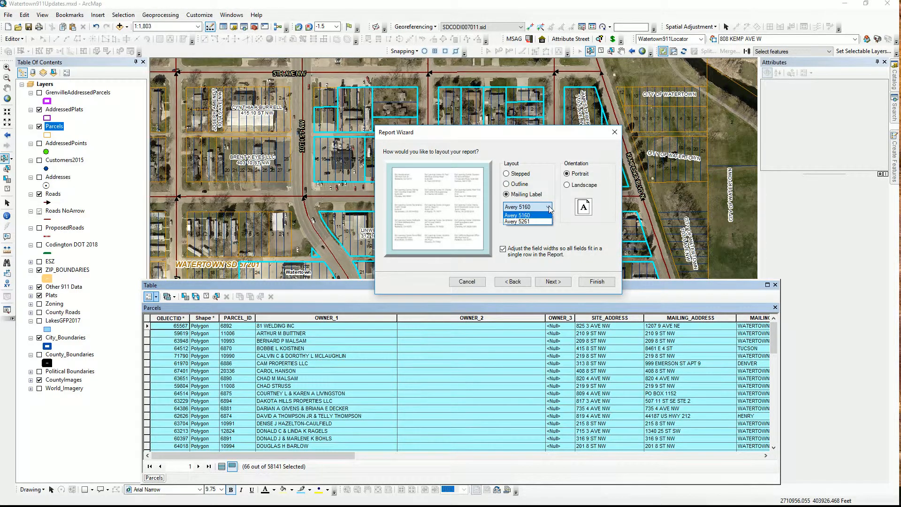
pyautogui.click(549, 207)
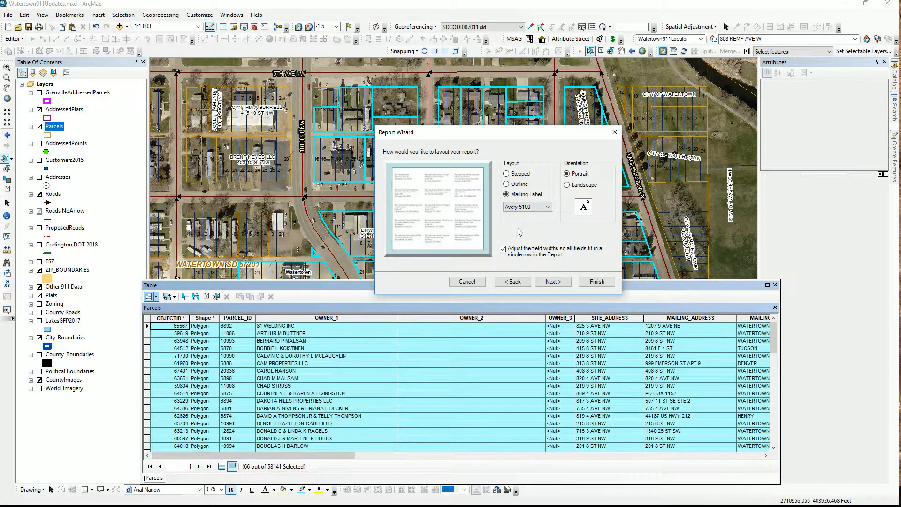
pyautogui.click(552, 282)
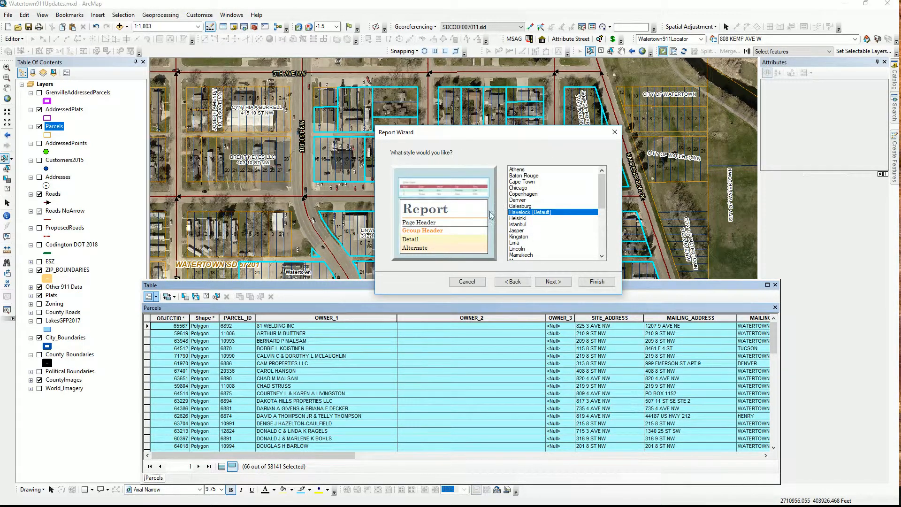
# Step: Finish the wizard and review the three-across owner mailing labels in the Report Viewer
pyautogui.click(598, 282)
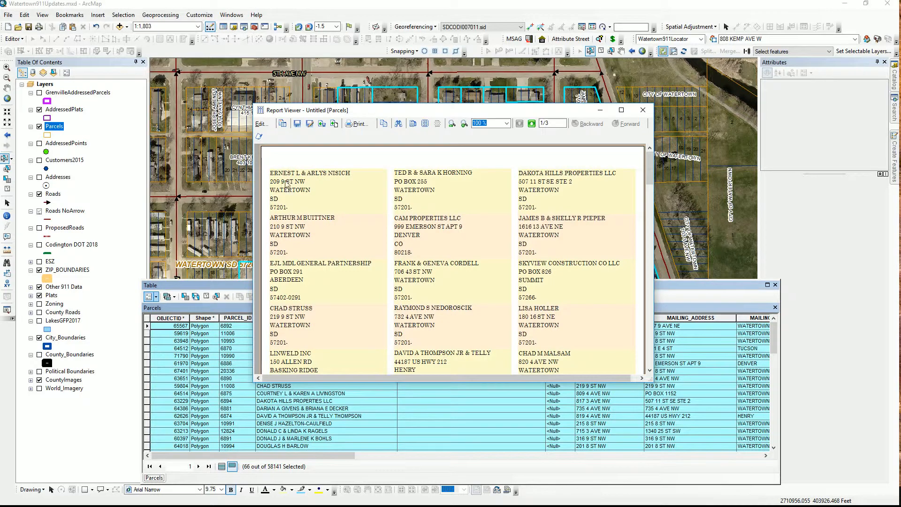
pyautogui.scroll(-10, 460, 190)
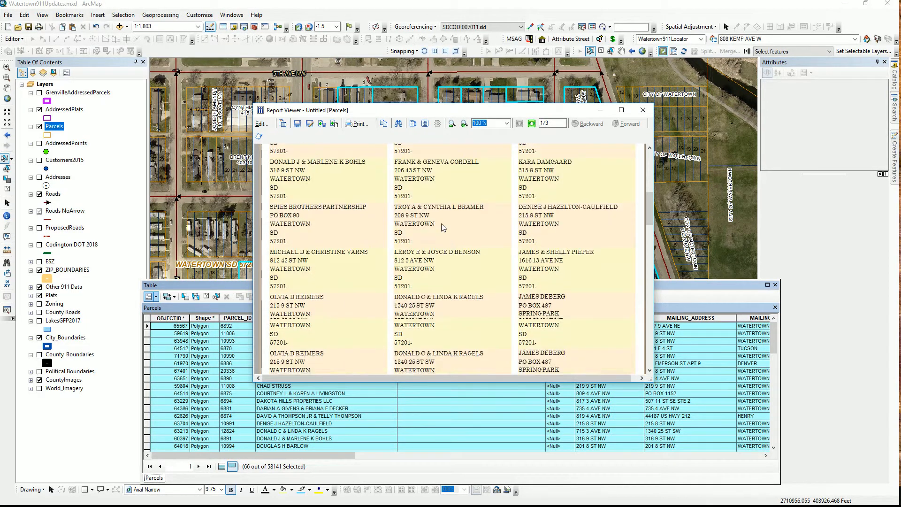
pyautogui.scroll(-8, 444, 227)
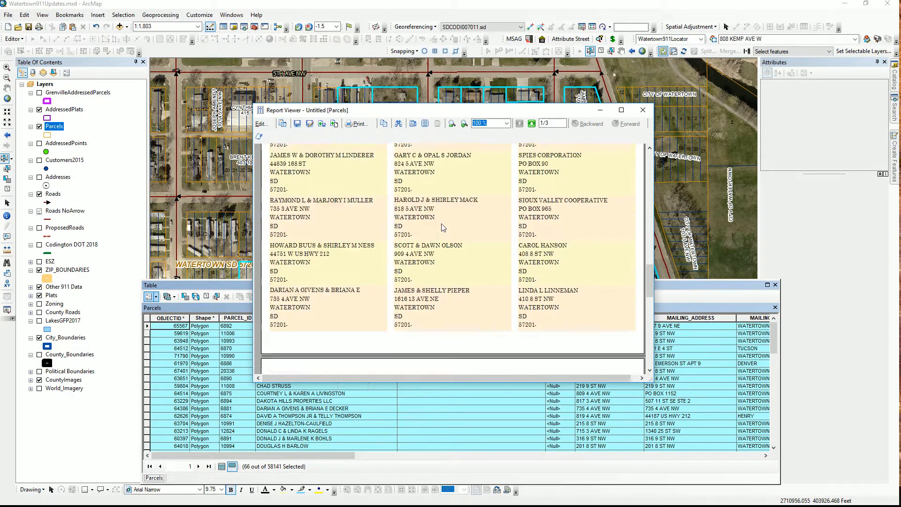
pyautogui.scroll(-6, 442, 225)
pyautogui.scroll(13, 443, 225)
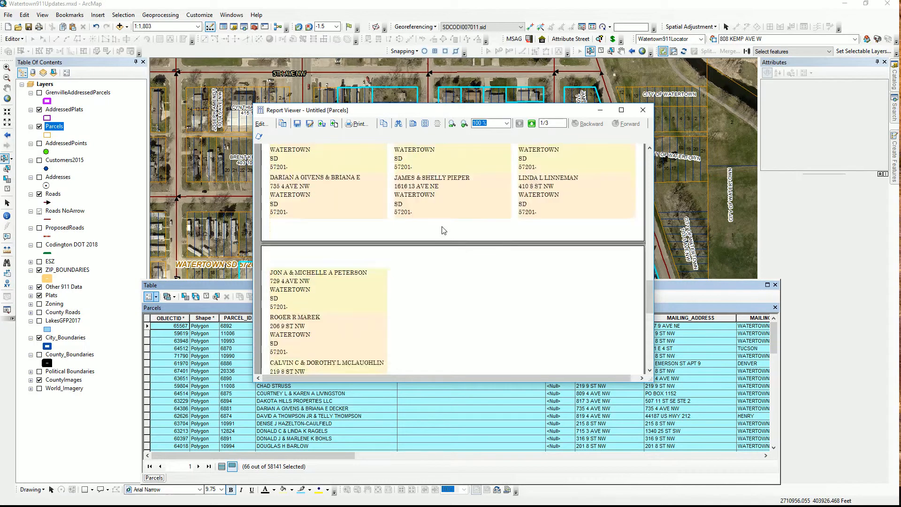
pyautogui.scroll(8, 452, 226)
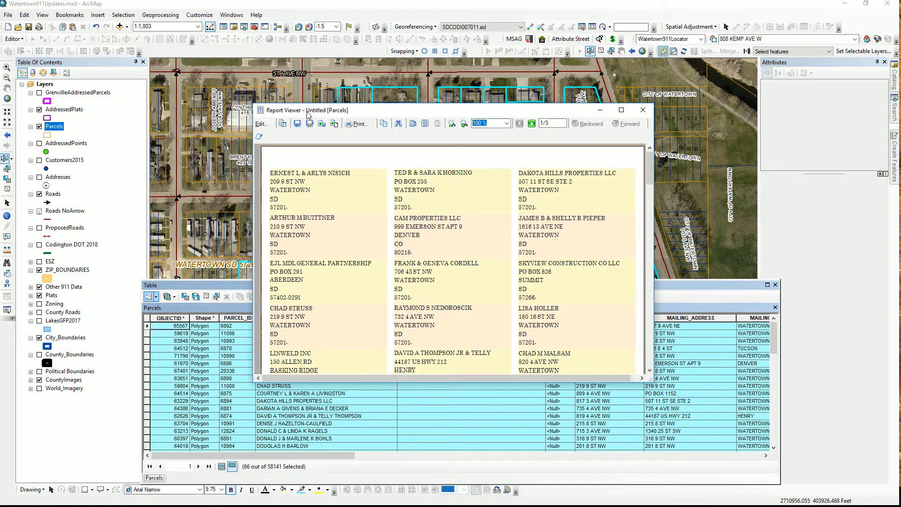